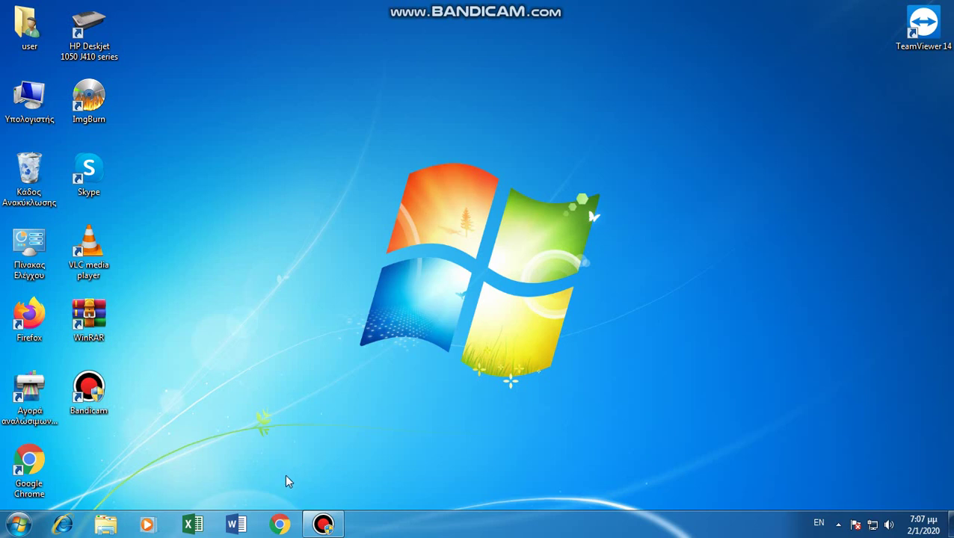
Step: Open Chrome, search Google for "nightbot" and open the nightbot.tv website from the results
click(280, 526)
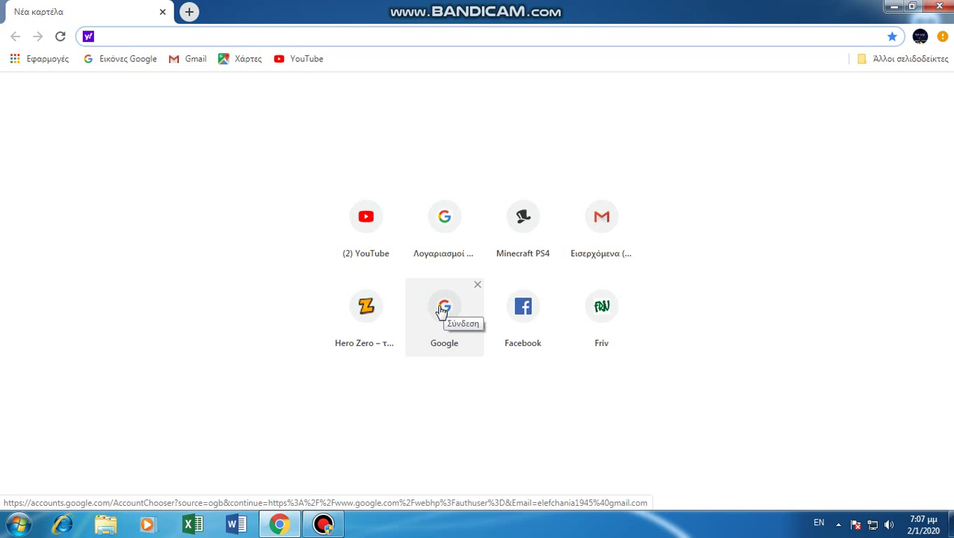
click(443, 308)
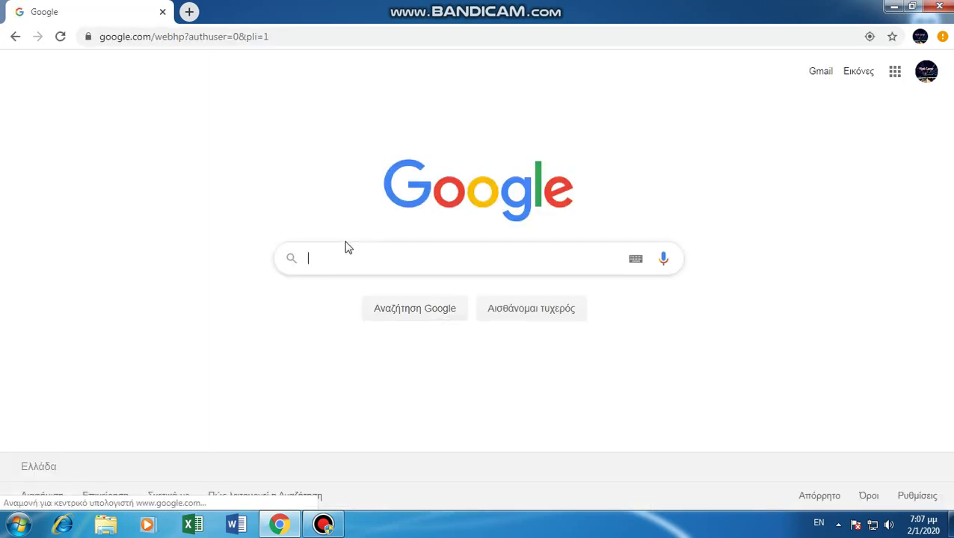
text(n)
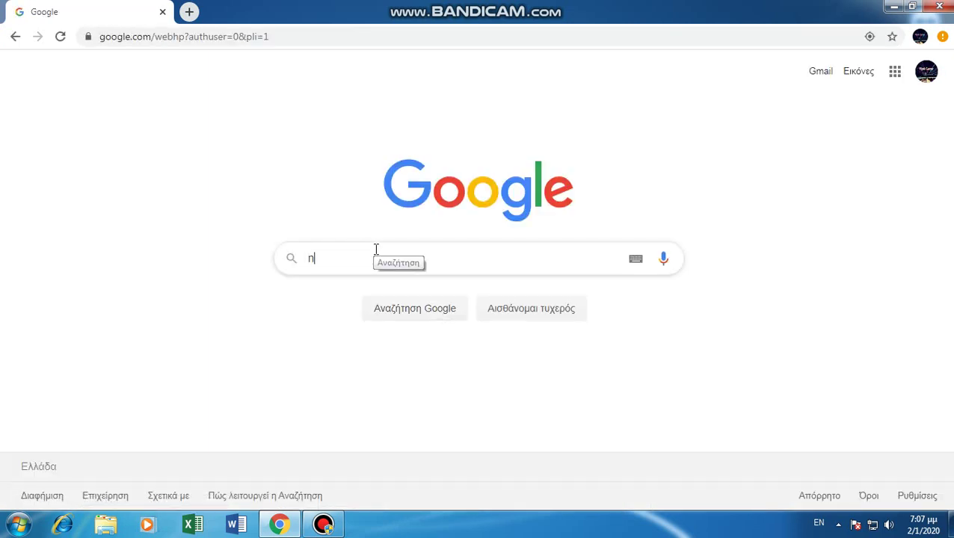
text(igh)
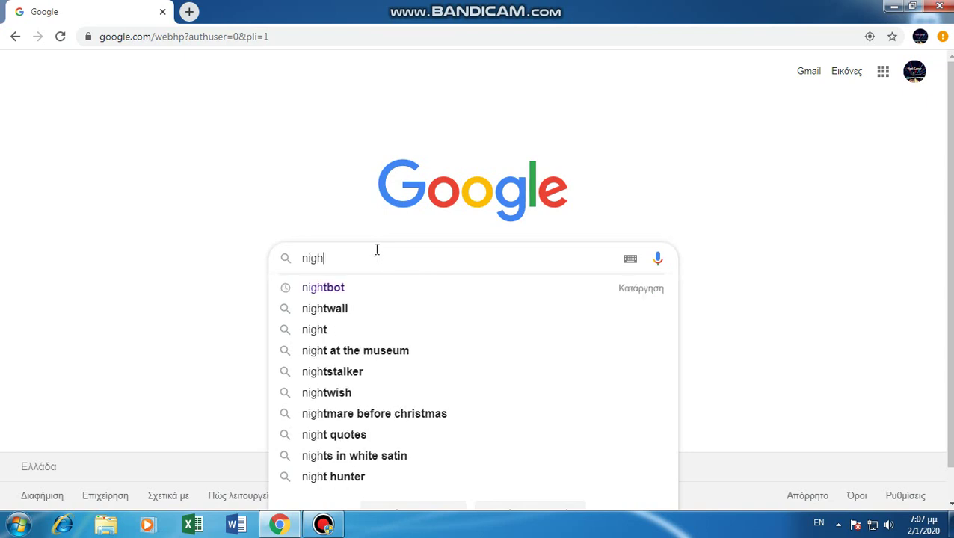
text(tbot)
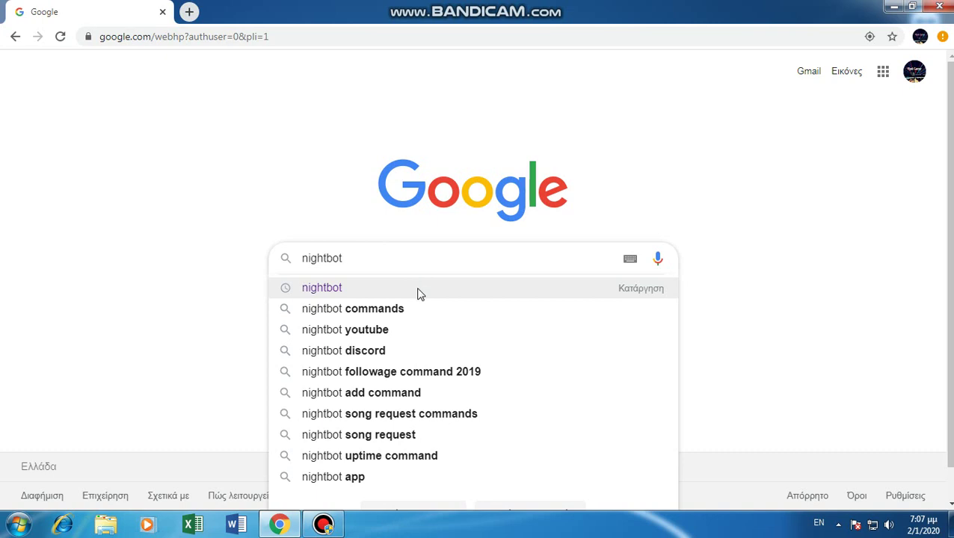
click(418, 290)
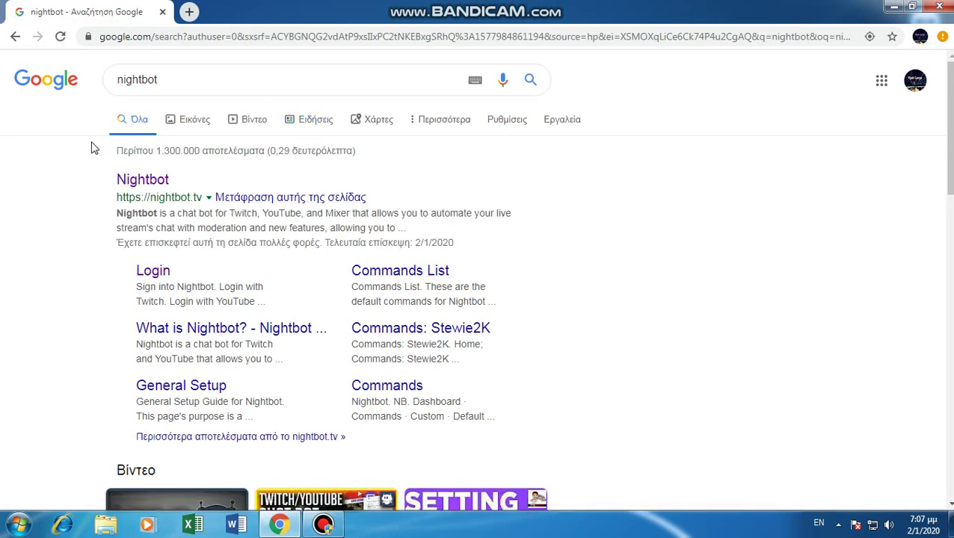
click(122, 182)
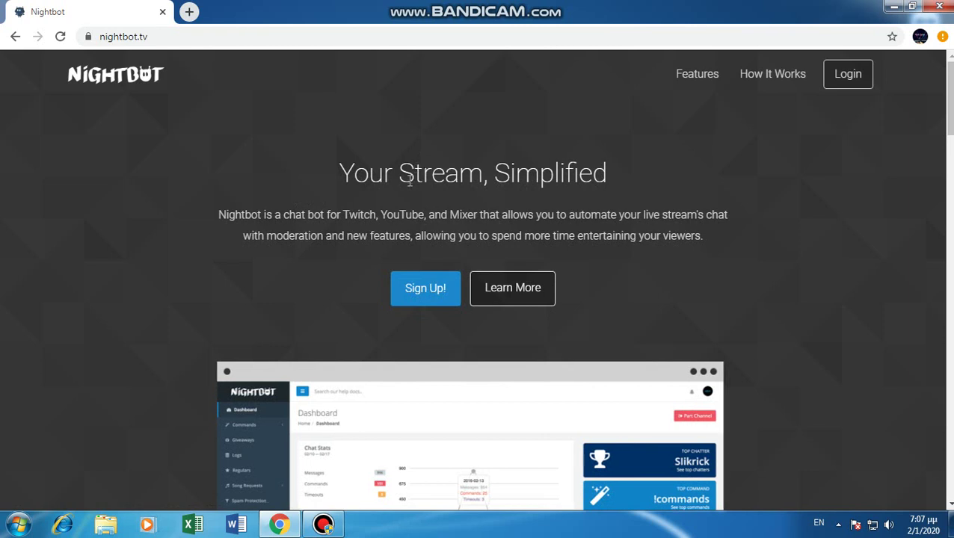
Step: Sign in to Nightbot with the YouTube account and have Nightbot join the channel
click(445, 285)
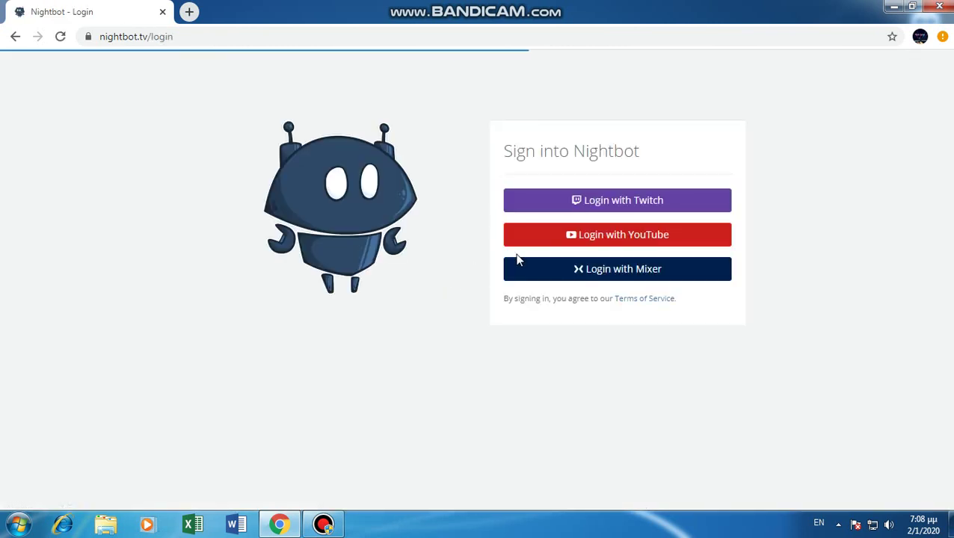
click(587, 238)
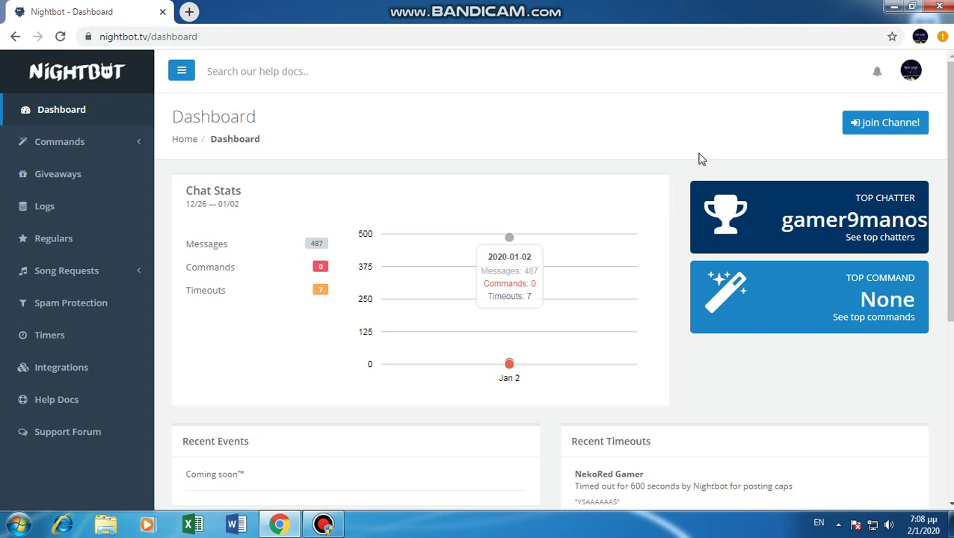
click(890, 124)
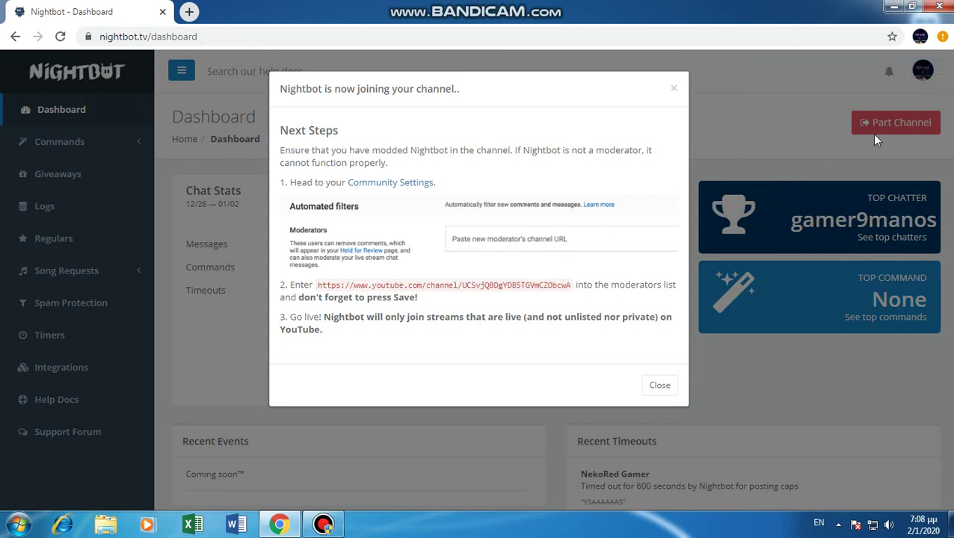
Step: Copy Nightbot's YouTube channel URL from the joining instructions and open YouTube's Community Settings
drag(573, 285, 331, 286)
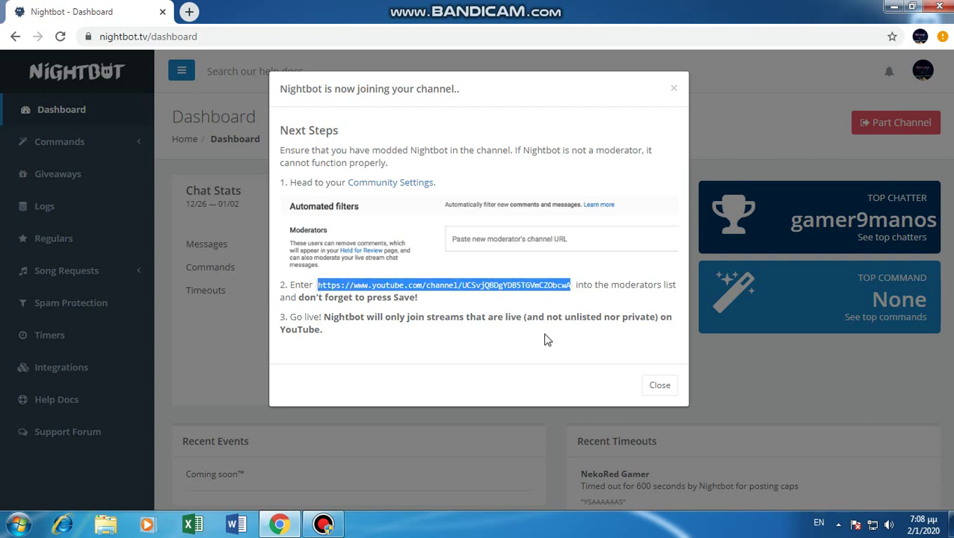
right_click(465, 281)
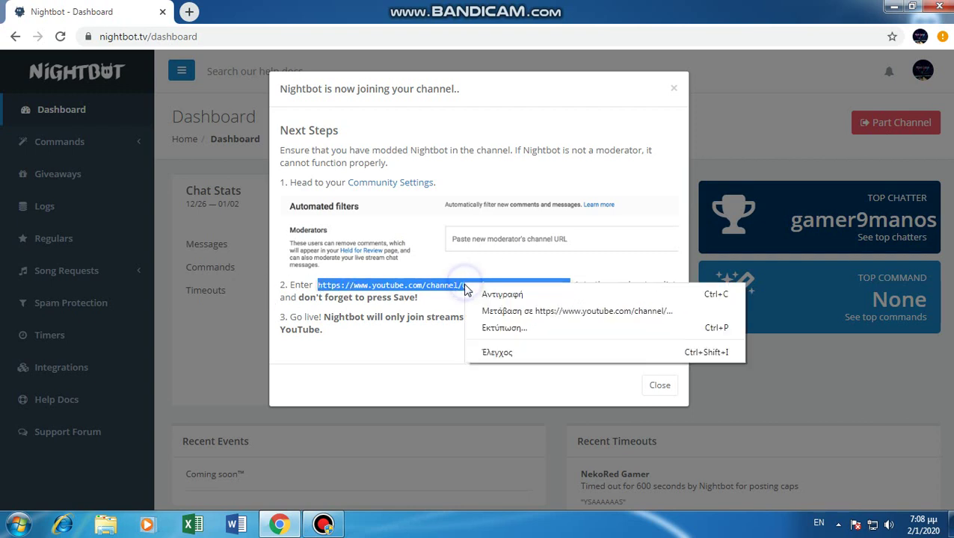
click(487, 296)
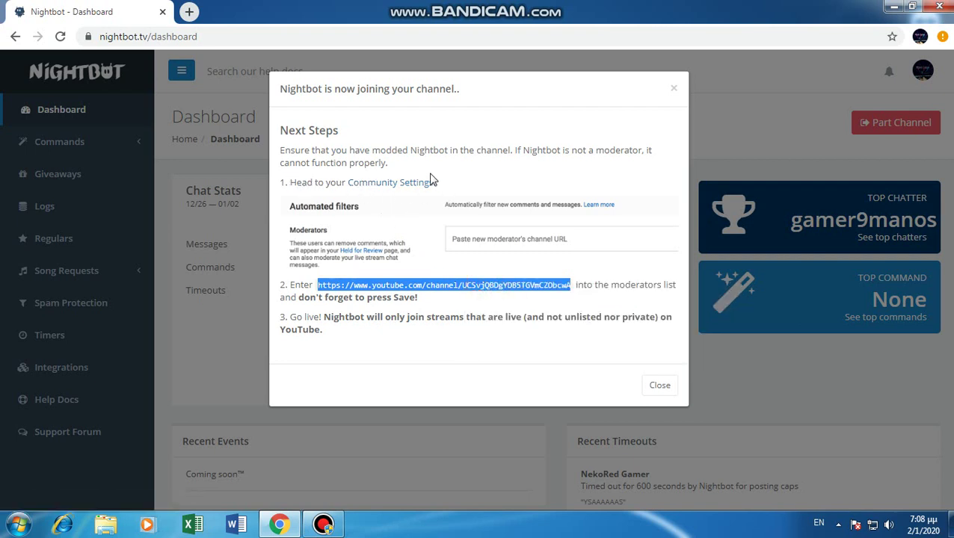
click(359, 183)
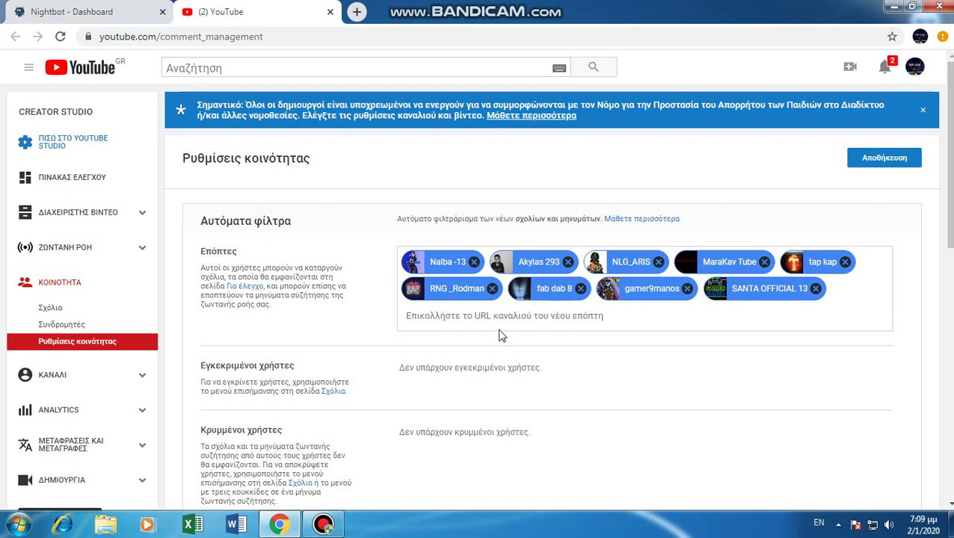
Step: Add Nightbot to the channel's moderators using the copied channel URL and save the community settings
right_click(549, 323)
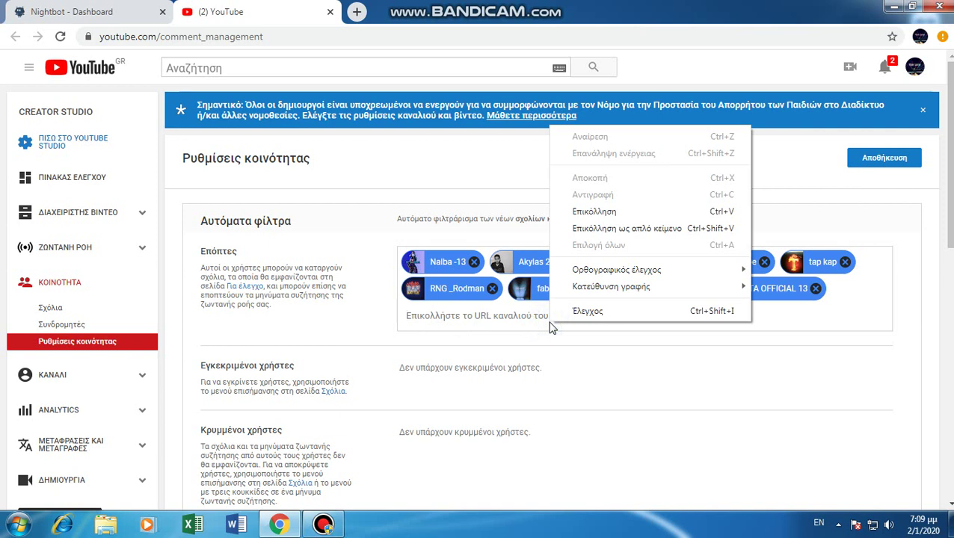
click(583, 212)
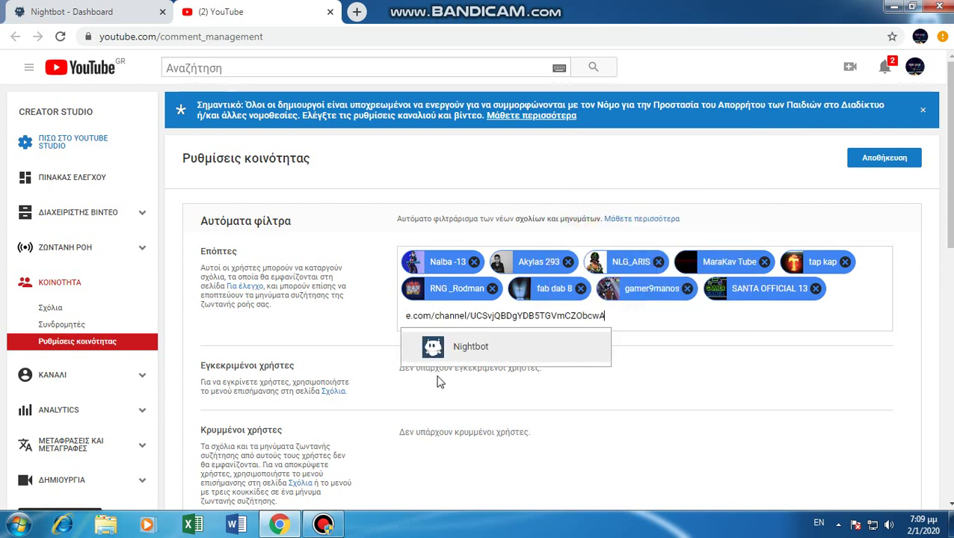
click(509, 354)
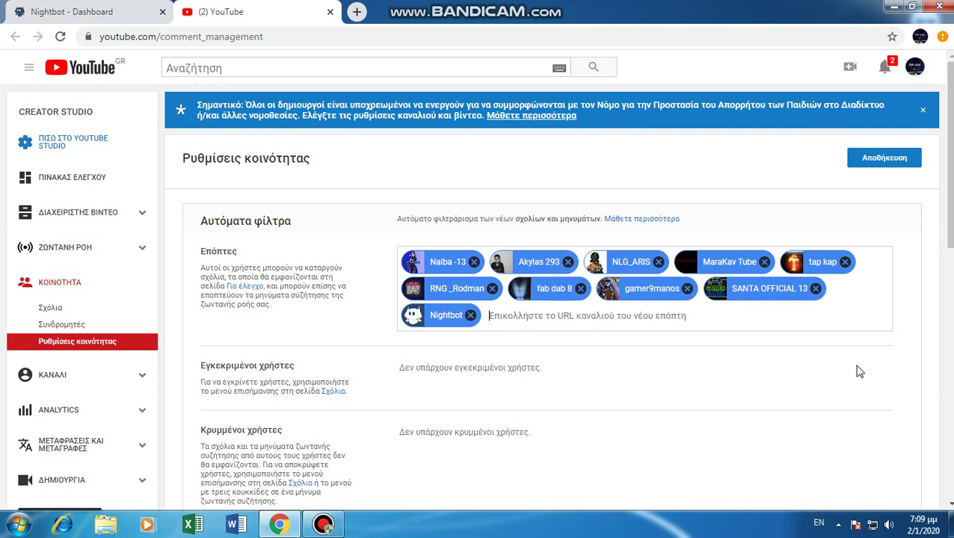
scroll(906, 330, down, 1)
scroll(912, 329, up, 1)
click(881, 167)
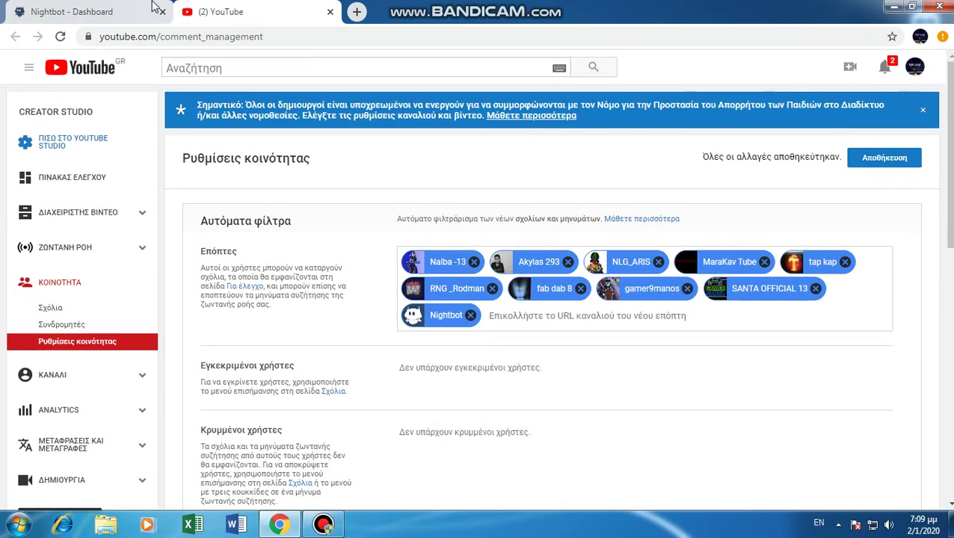
Step: Return to the Nightbot dashboard, close the joining instructions and go to the Timers page
click(82, 9)
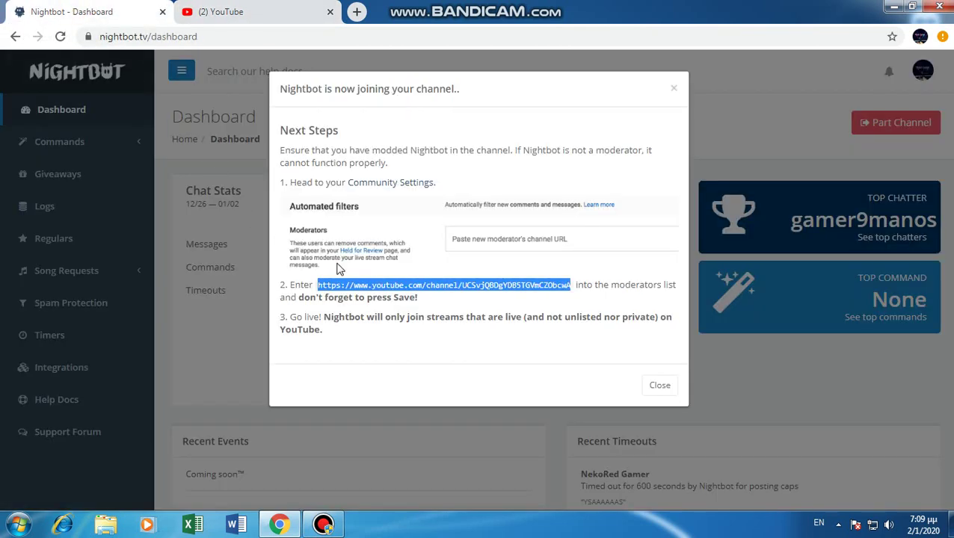
click(653, 385)
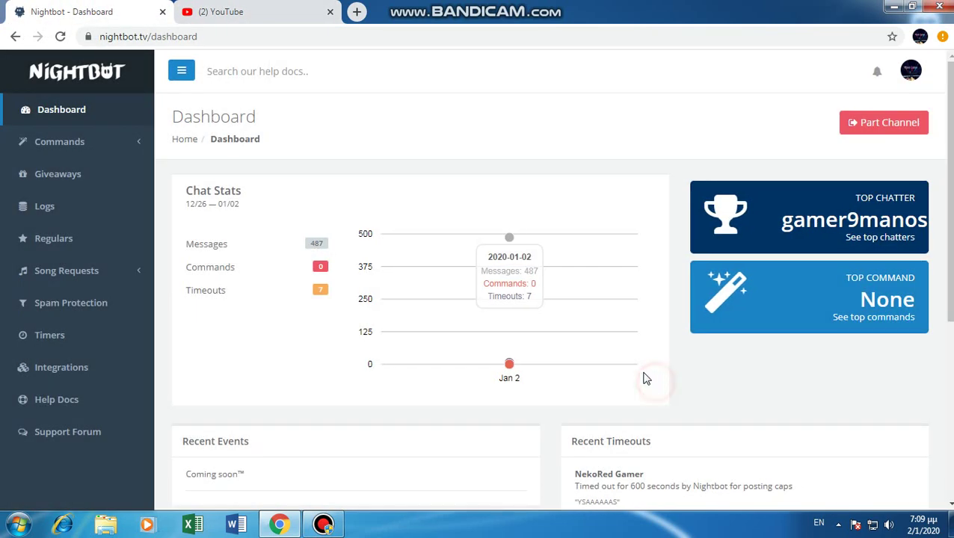
click(108, 181)
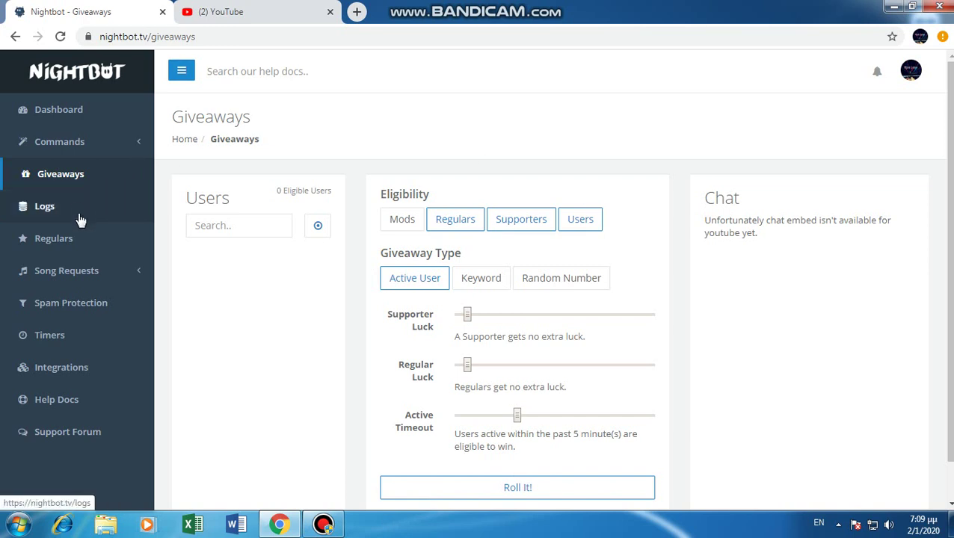
click(87, 338)
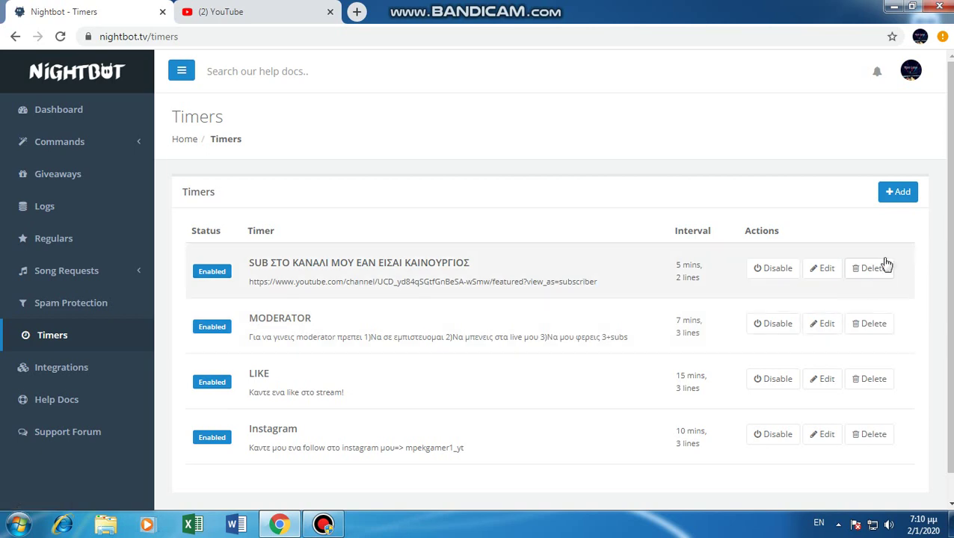
Step: Start a new timer and name it "subscribe"
click(902, 194)
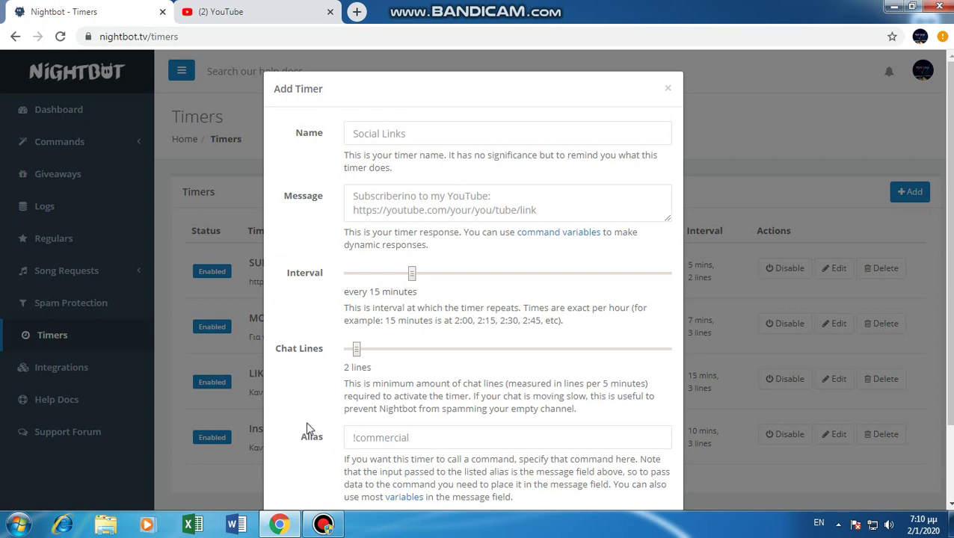
click(383, 133)
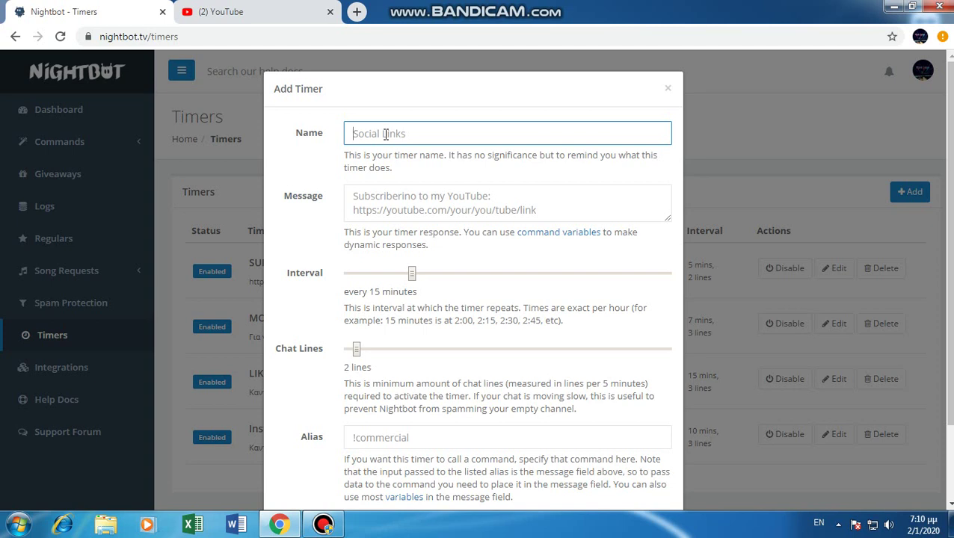
text(subscribe)
click(371, 136)
key(BackSpace)
text(bscribe)
click(420, 131)
click(297, 215)
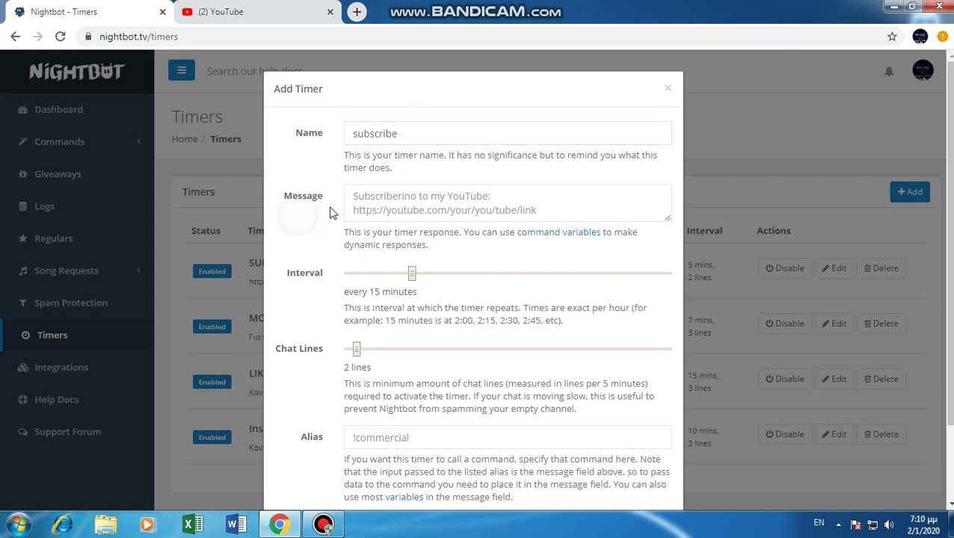
Step: Enter "καντε μια εγγραφη στο καναλι μου και ενα like στο live" as the timer's message
click(379, 204)
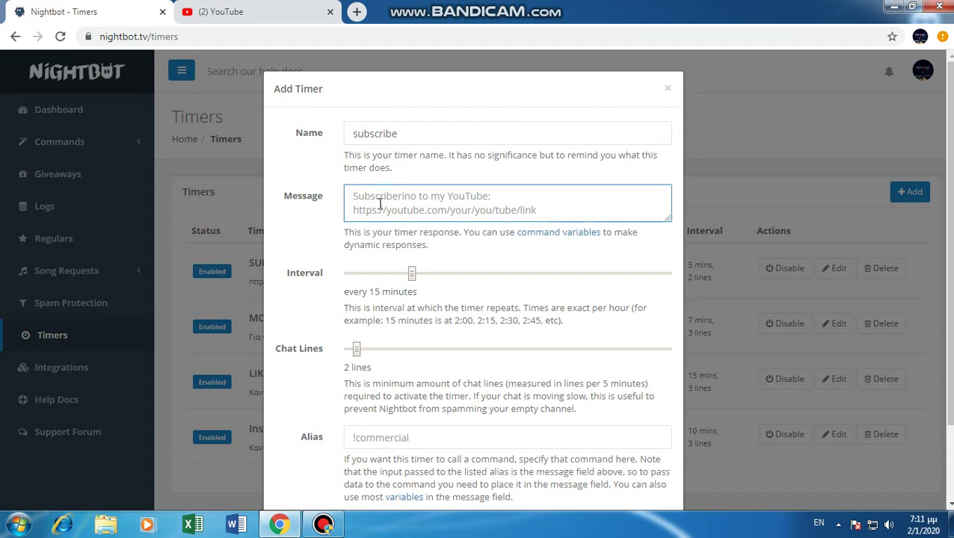
key(alt+shift)
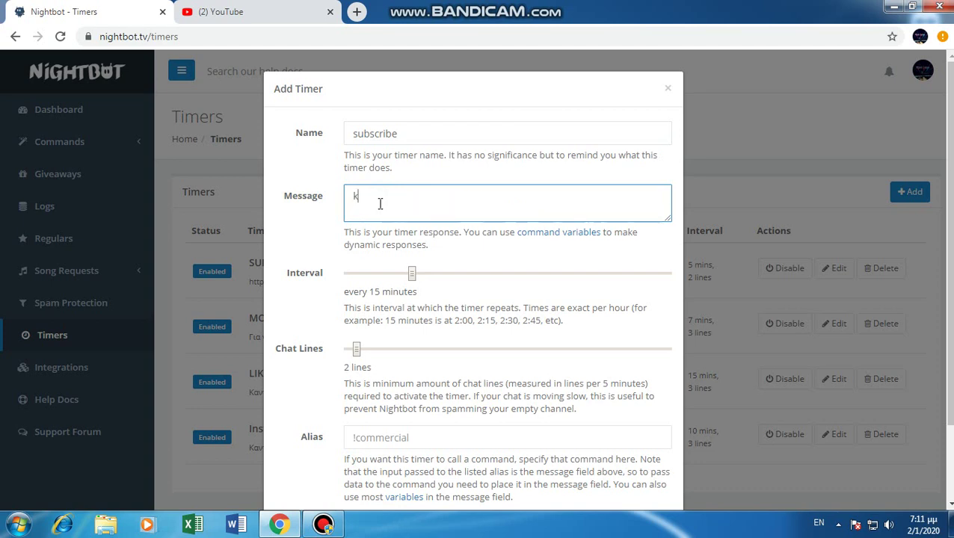
text(καντε μια εγγραφη στο καναλι)
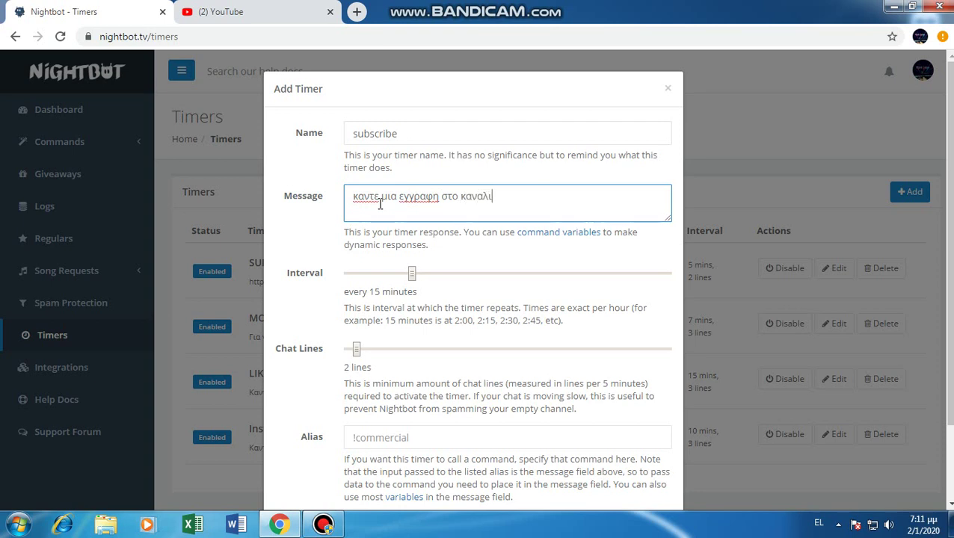
text( μου και ενα)
key(alt+shift)
text(lik)
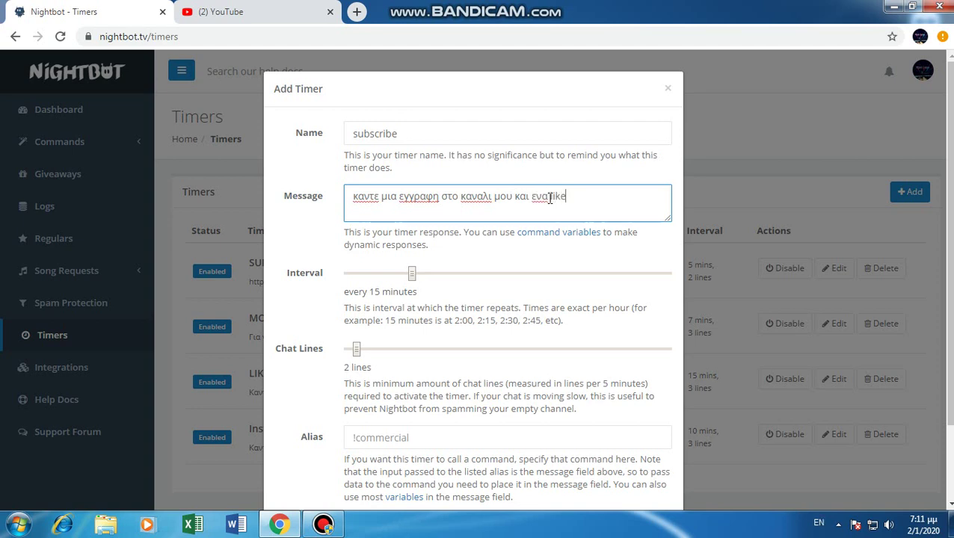
text(e)
key(alt+shift)
text(στο live)
click(320, 195)
click(321, 229)
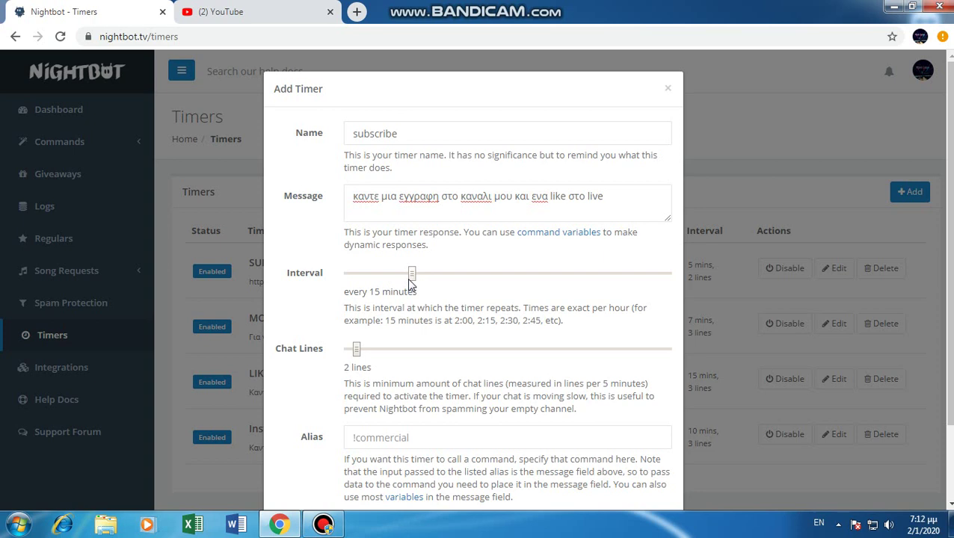
Step: Set the timer to repeat every 8 minutes with a minimum of 4 chat lines, and submit it
drag(411, 275, 381, 281)
mouse_move(379, 275)
mouse_down()
mouse_move(362, 279)
mouse_move(375, 277)
mouse_up()
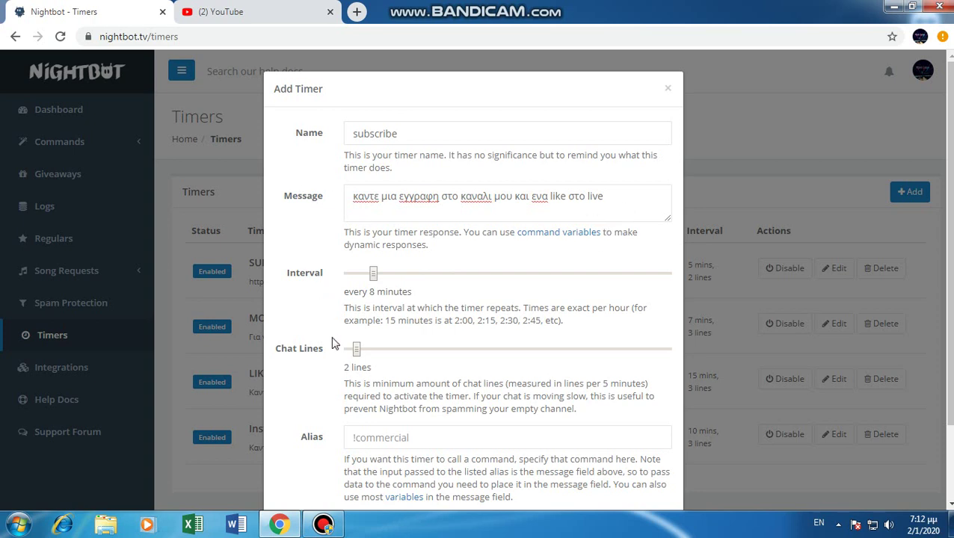
drag(357, 349, 363, 348)
click(363, 350)
mouse_move(364, 351)
mouse_down()
mouse_move(353, 350)
mouse_move(363, 359)
mouse_up()
scroll(320, 366, down, 2)
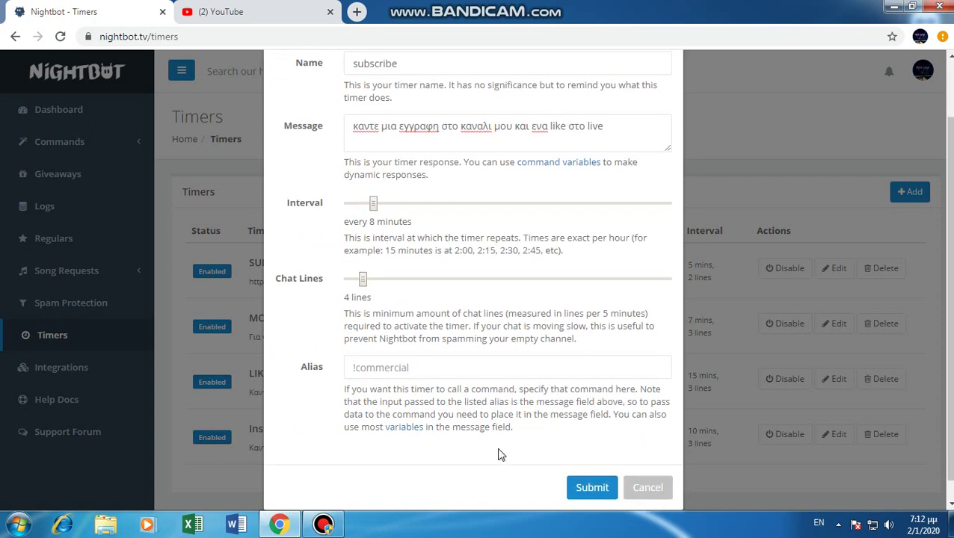
click(590, 488)
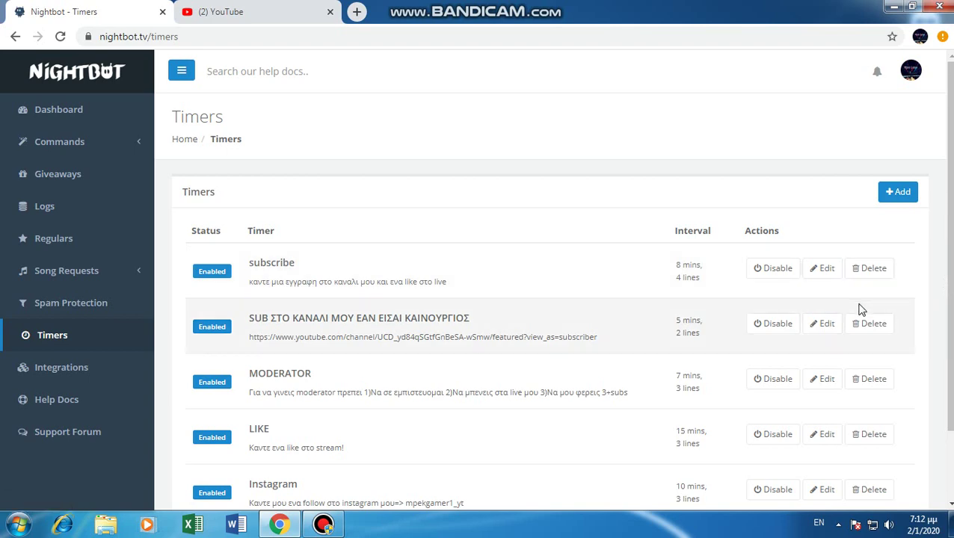
Step: Review the subscribe timer's settings, the list of timers and the moderators in YouTube's community settings
click(829, 275)
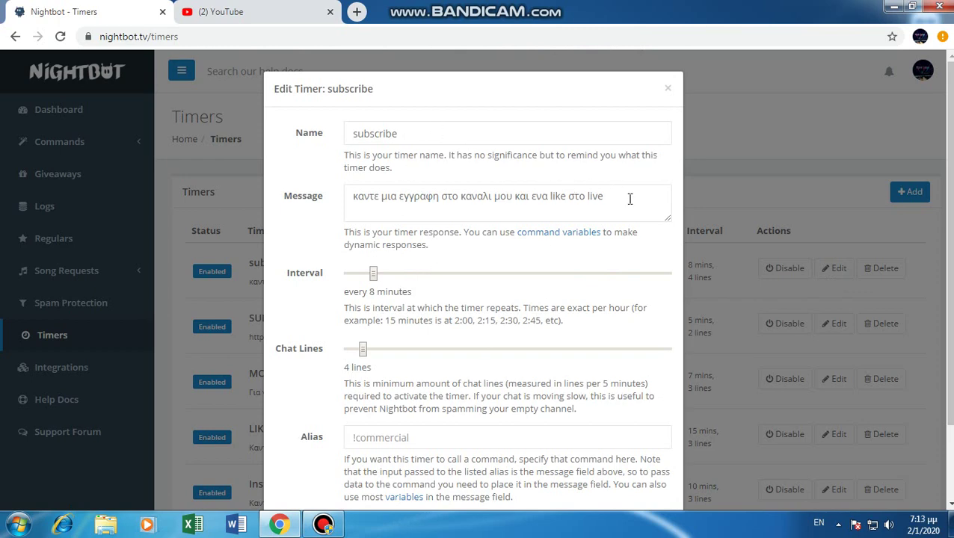
click(668, 88)
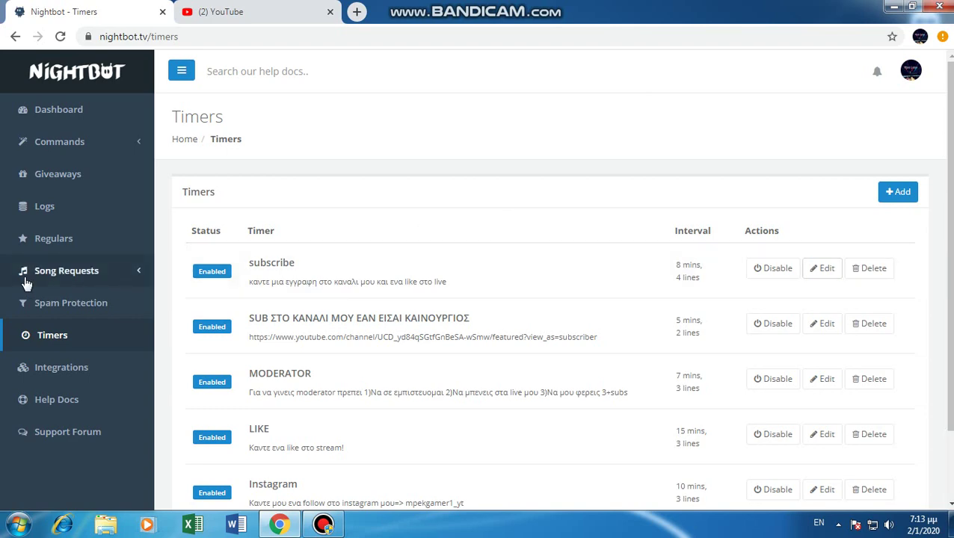
scroll(331, 310, down, 1)
scroll(361, 337, down, 1)
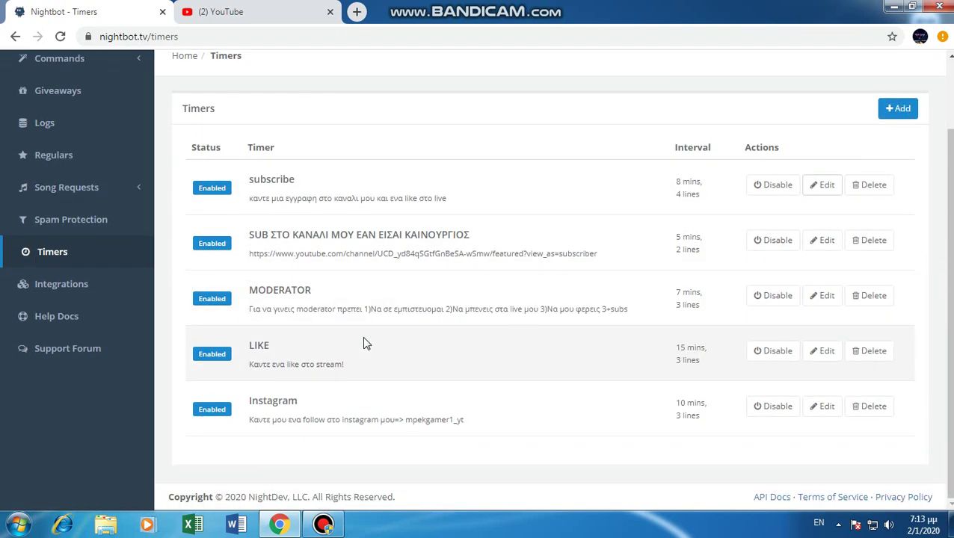
scroll(368, 416, up, 2)
click(295, 9)
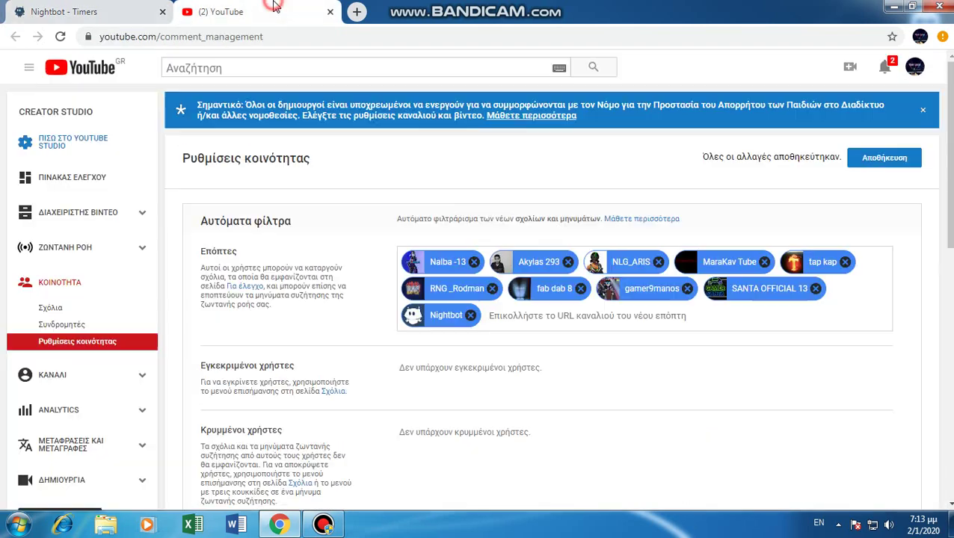
click(117, 9)
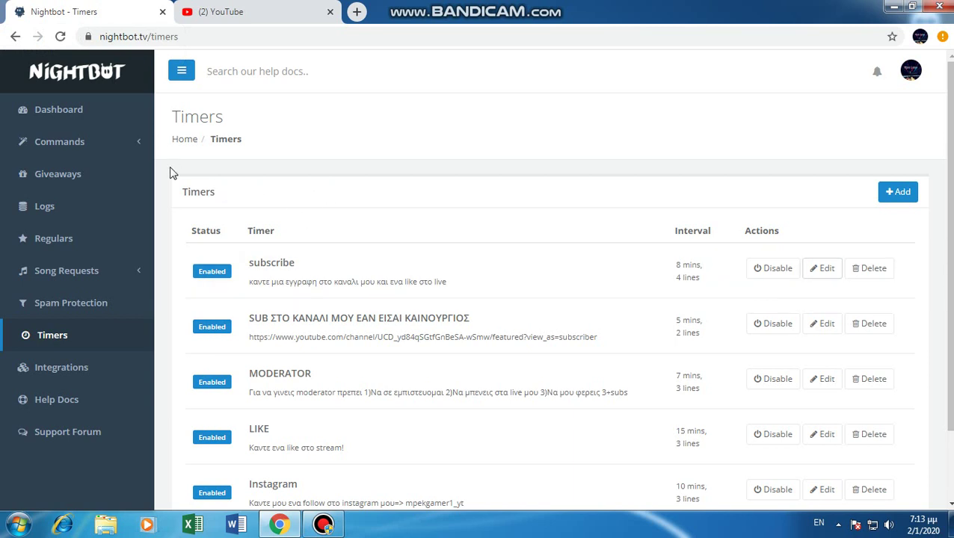
scroll(169, 219, down, 1)
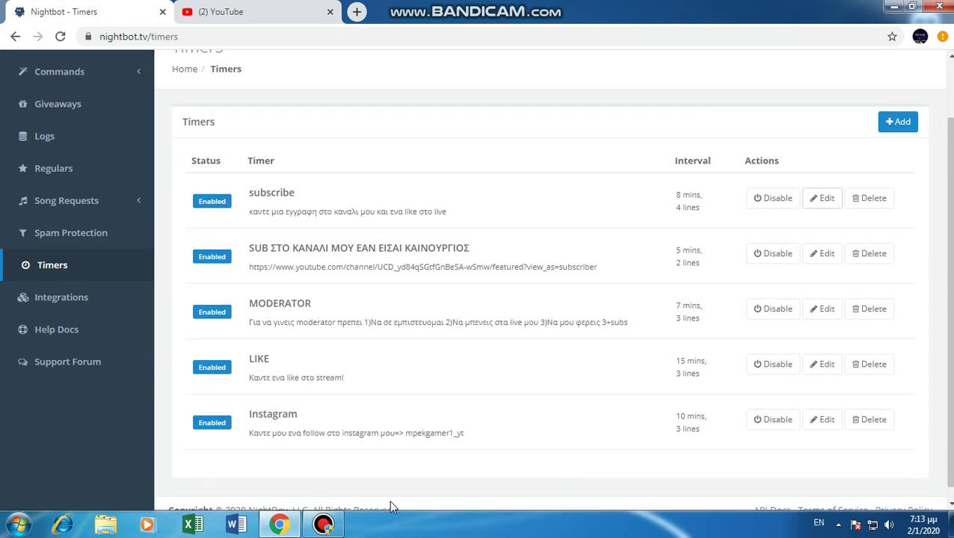